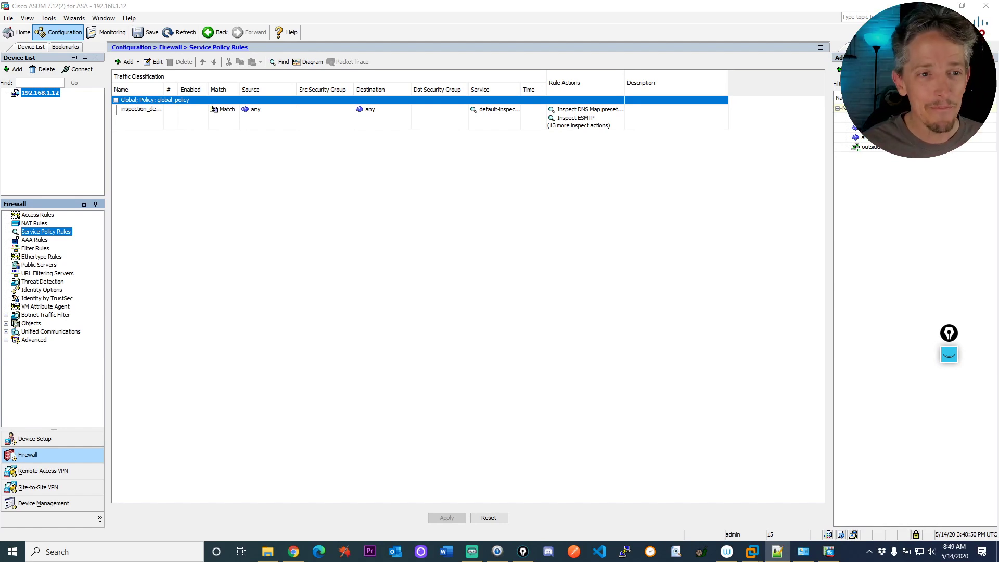
Show the Home Device Dashboard with the ASA versions, outside interface status and traffic.
click(9, 35)
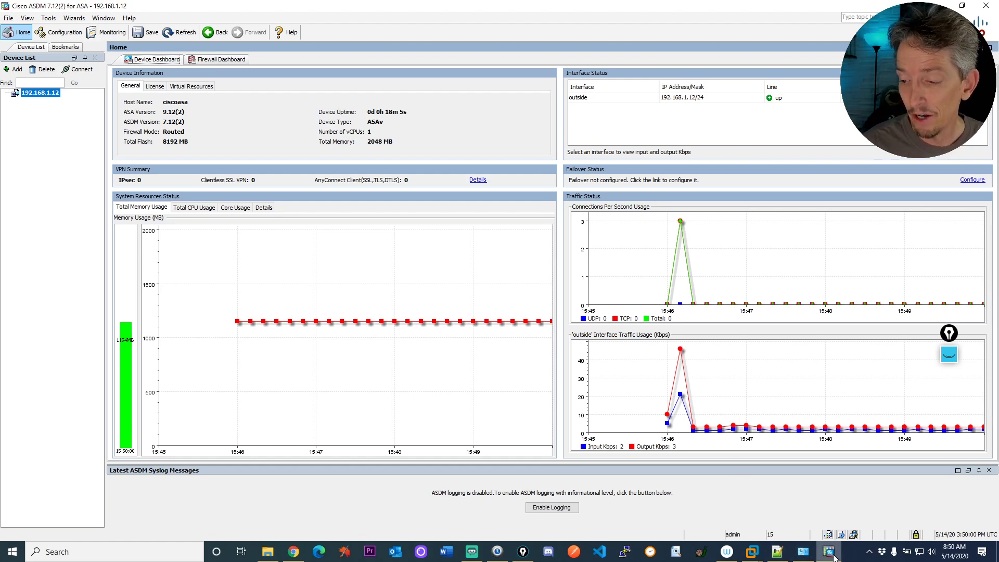
mouse_move(833, 556)
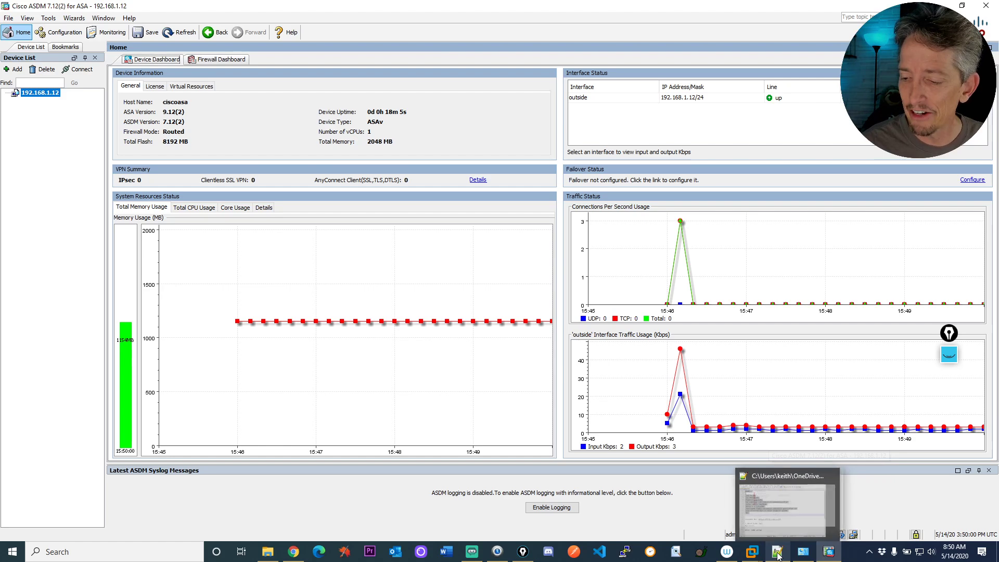
mouse_move(777, 556)
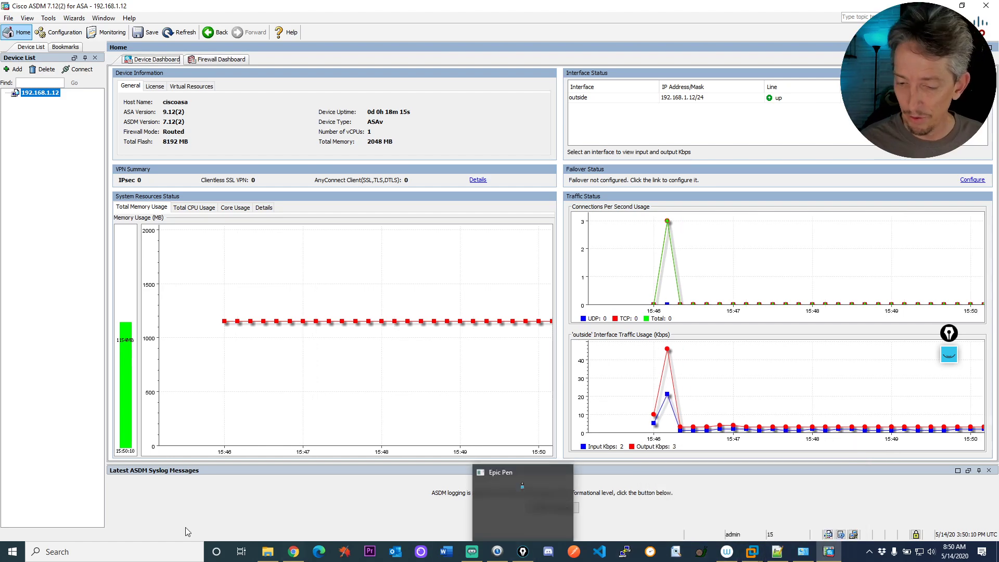
Launch FileZilla Server Interface, move it aside, and bring the ASDM dashboard back to the front.
click(67, 553)
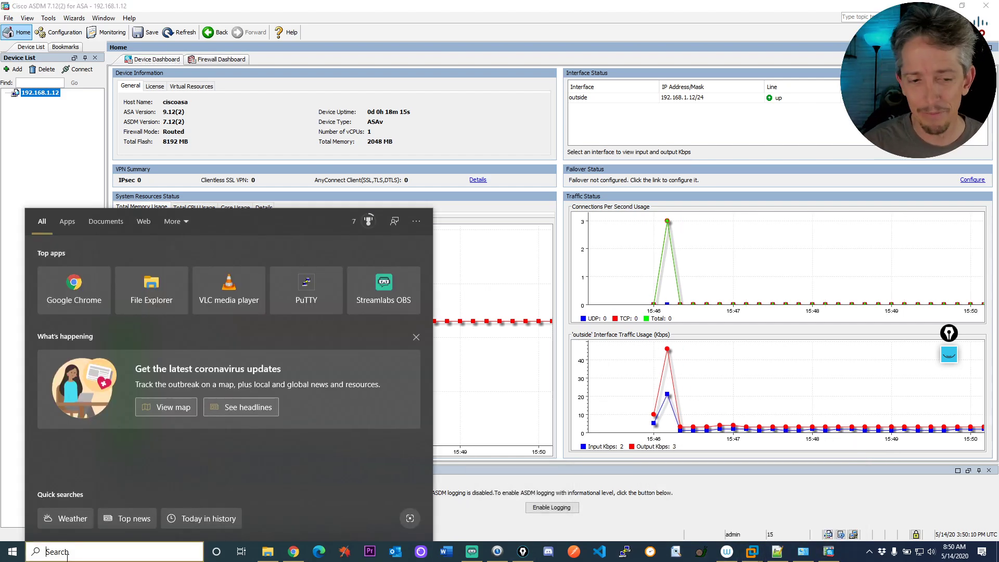
text(fil)
key(Return)
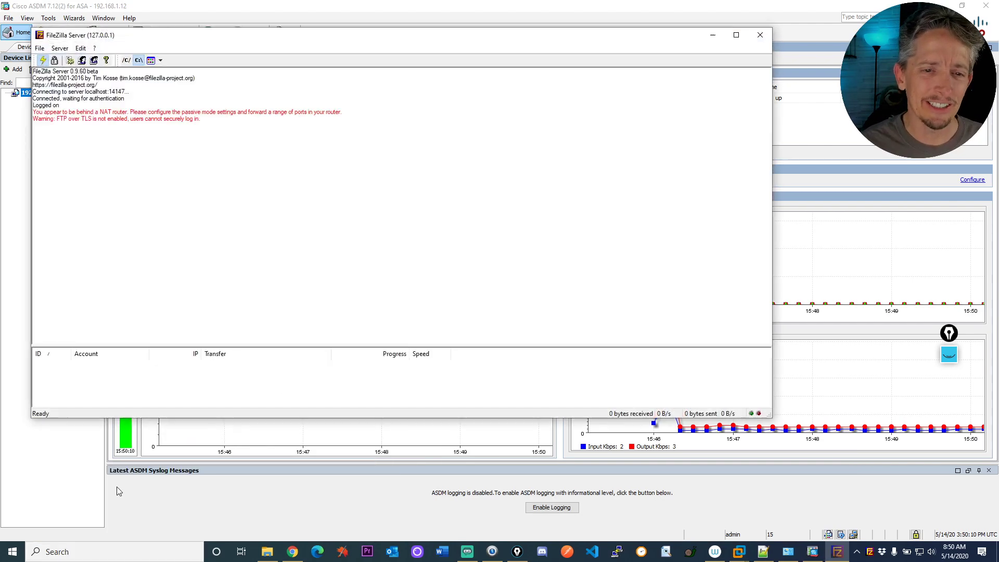
drag(241, 40, 409, 116)
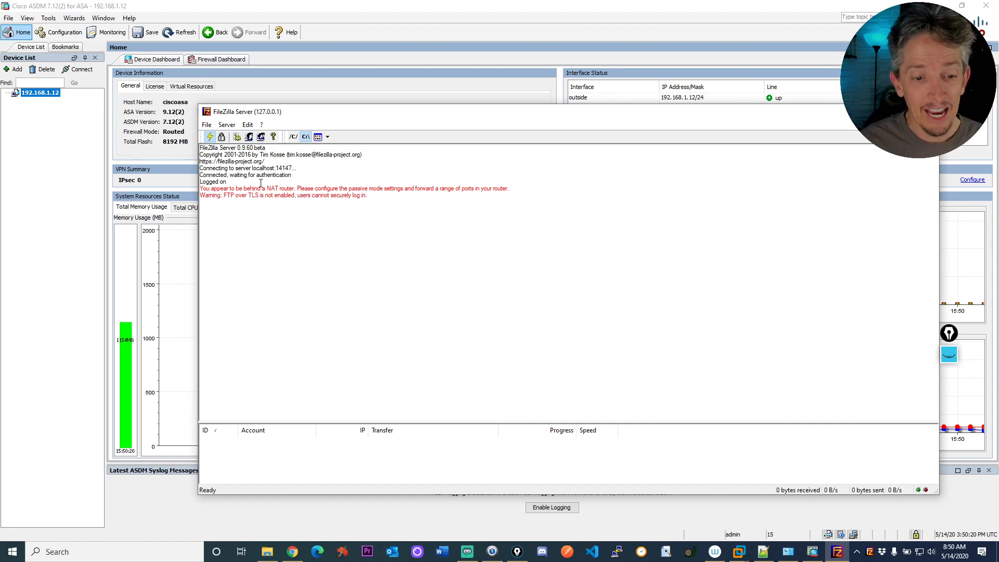
click(66, 144)
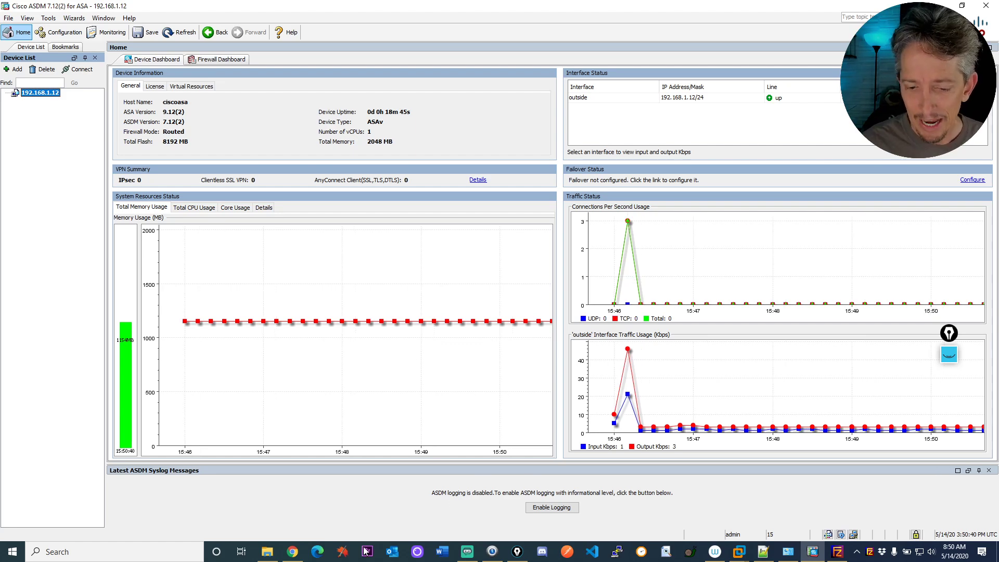
On the ASA console, ping 192.168.1.1 and 8.8.8.8, then begin a route outside command.
click(291, 553)
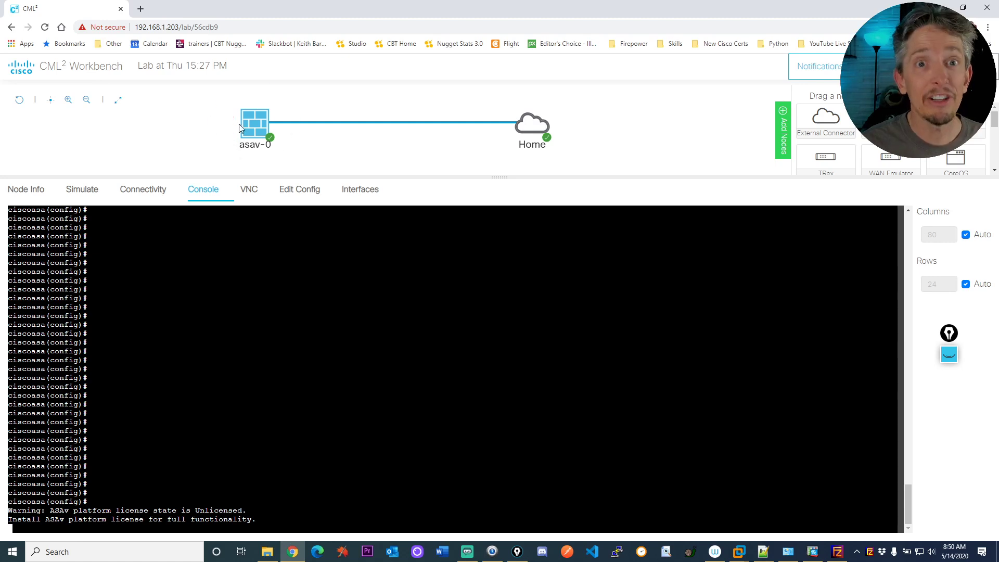
key(Return)
key(Return)
key(Return)
key(Return)
text(show)
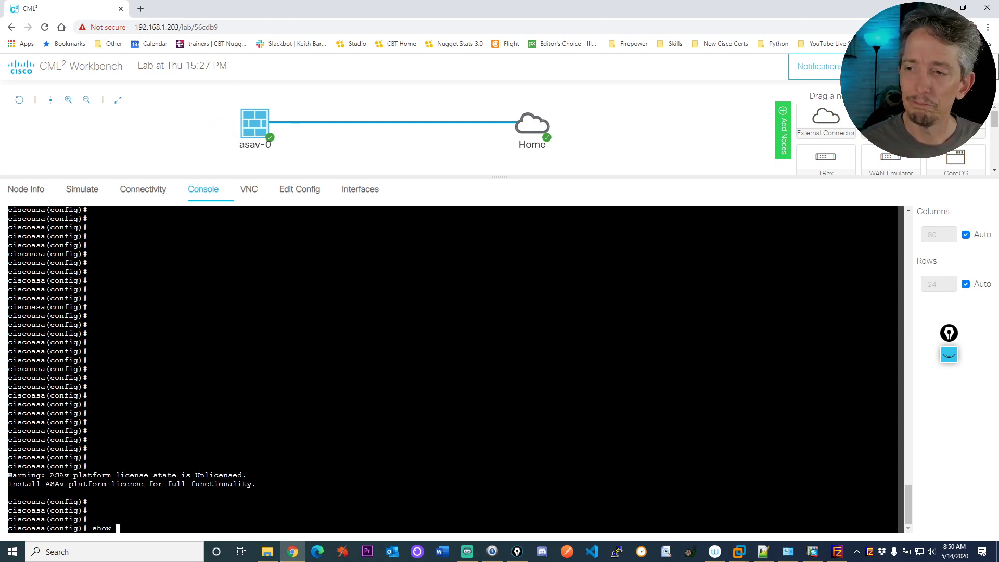
key(BackSpace)
key(BackSpace)
key(BackSpace)
key(BackSpace)
key(BackSpace)
text(ping )
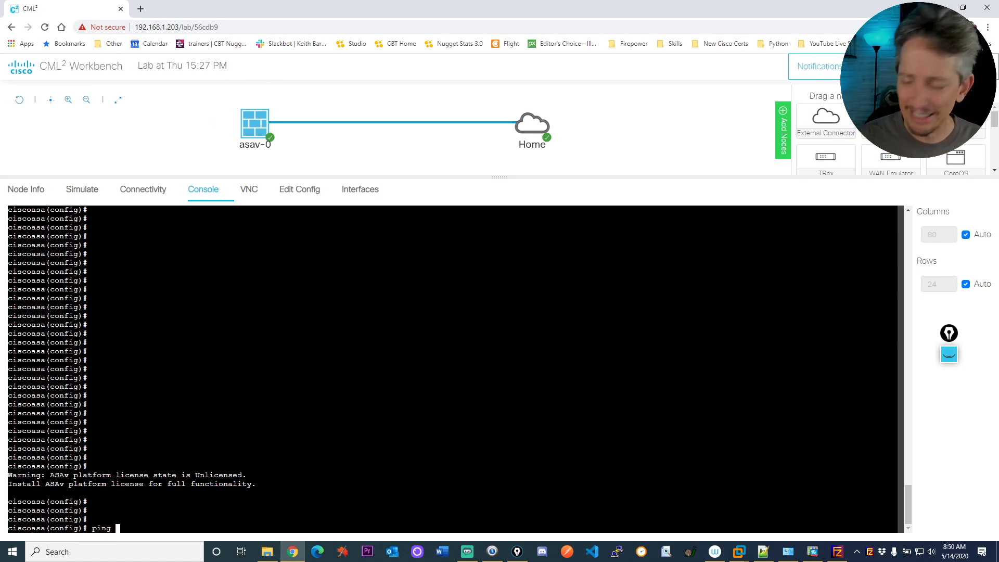
text(192.168.1.1)
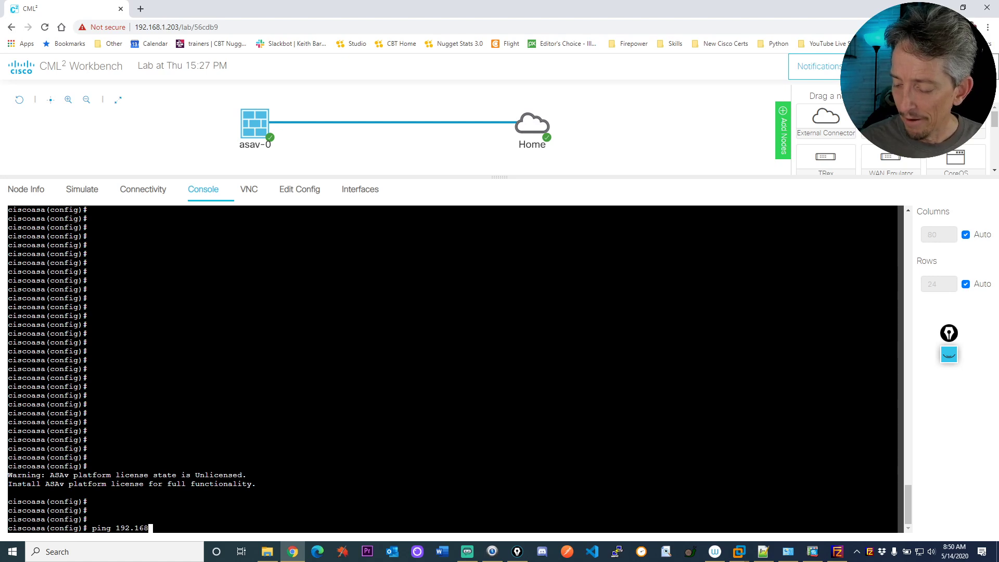
key(Return)
key(Return)
key(Return)
key(Return)
key(Return)
key(Return)
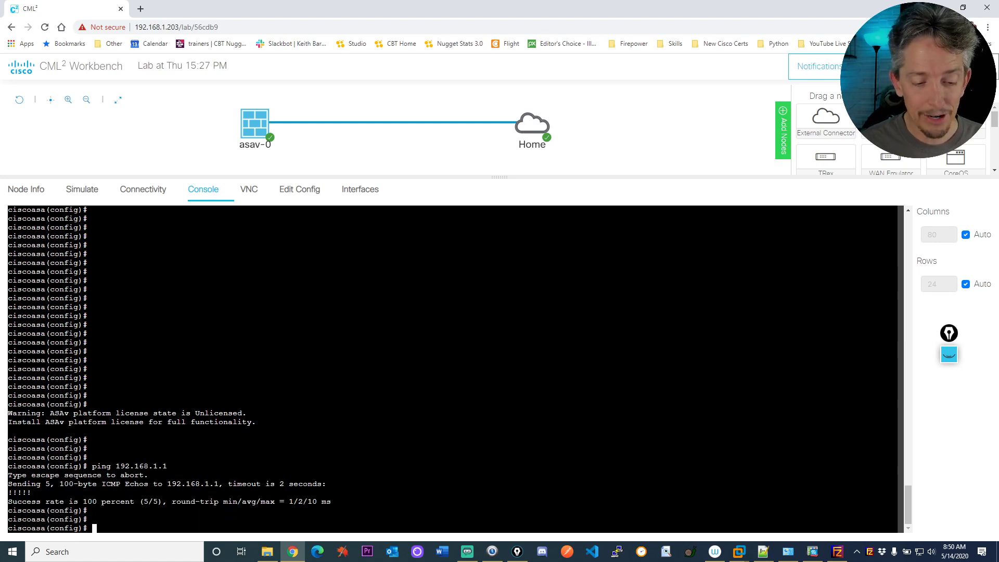
text(ping 8.8.8.8)
key(Return)
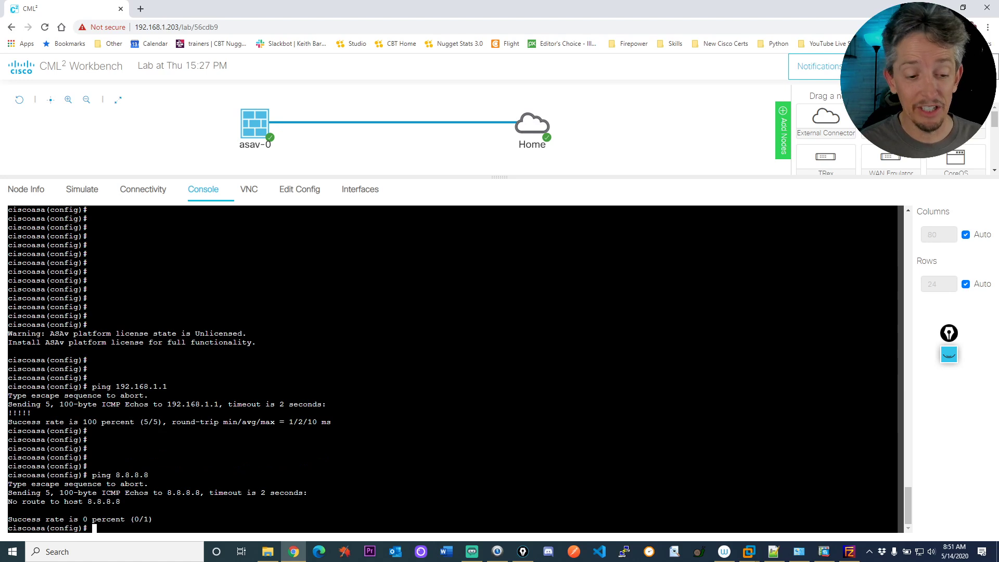
key(Return)
key(Return)
text(route ?out)
key(Tab)
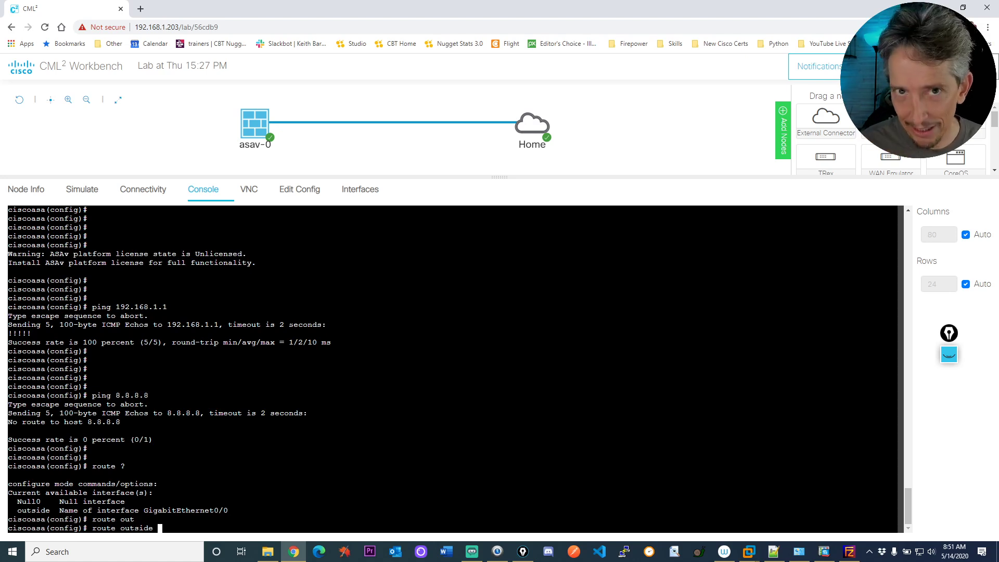
Add route outside 0.0.0.0 0.0.0.0 192.168.1.1 and save the configuration with wr.
text(>?)
key(BackSpace)
text(?)
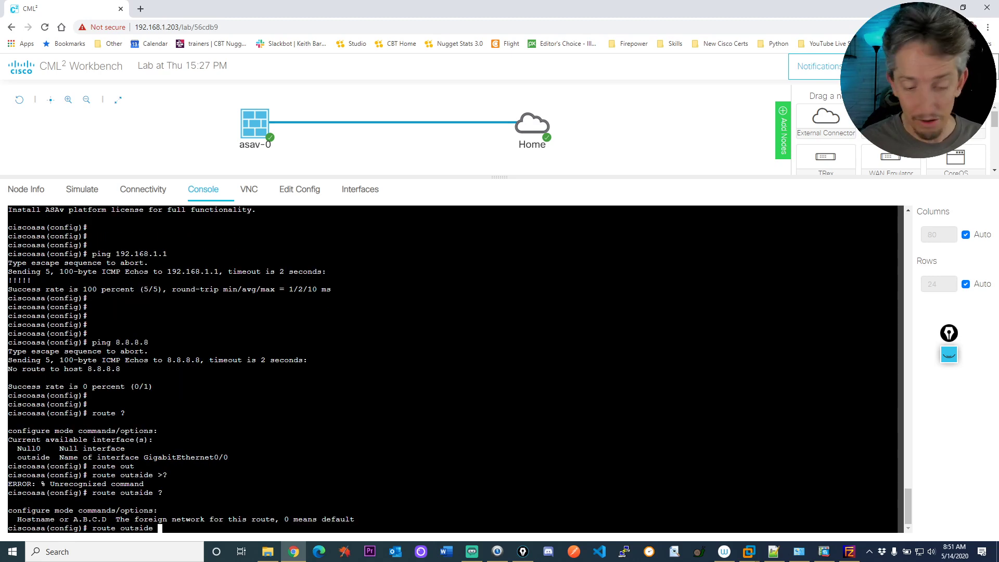
text(0.0.0.0 0)
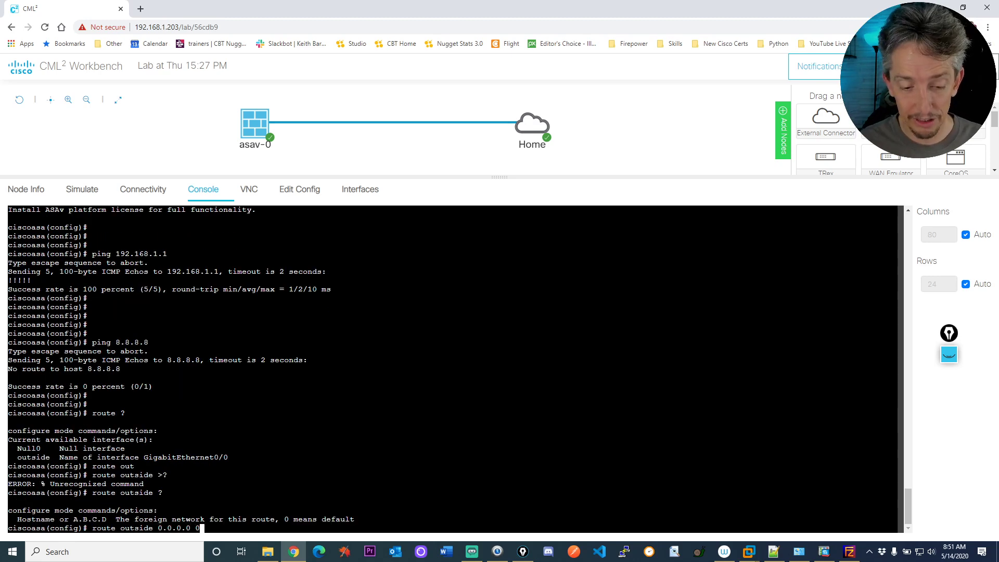
text(.0.0.0 1)
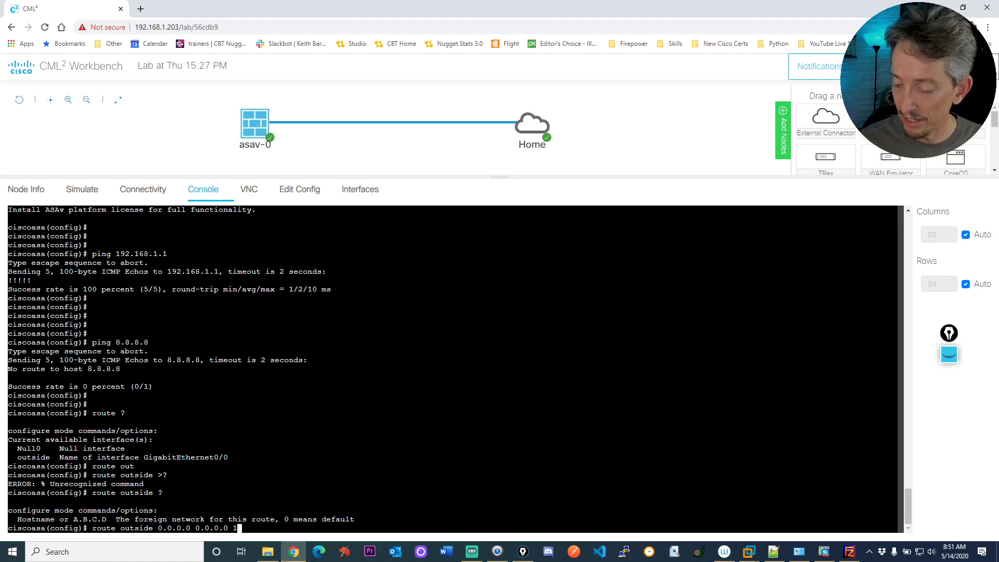
text(92.168.1.1)
key(Return)
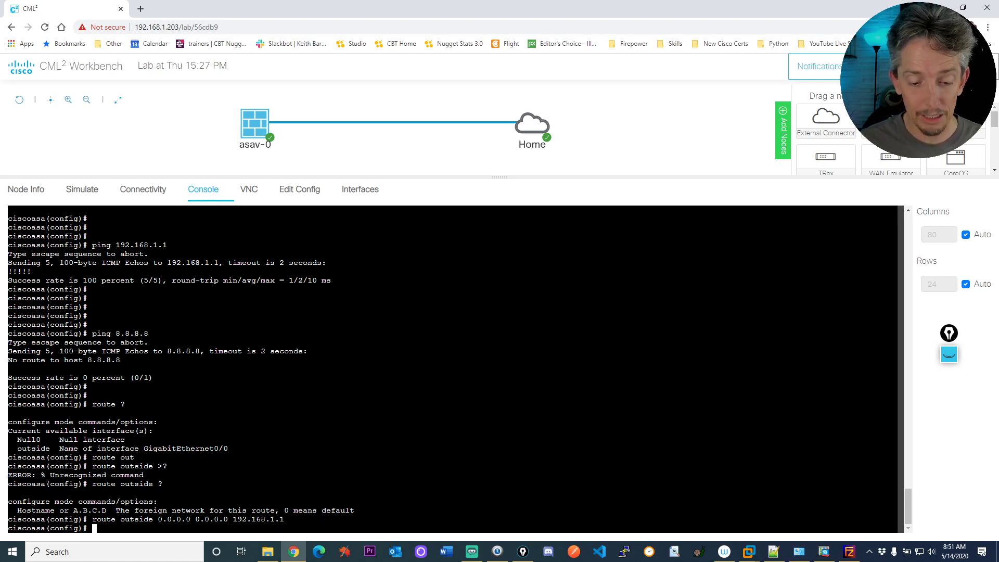
text(wr)
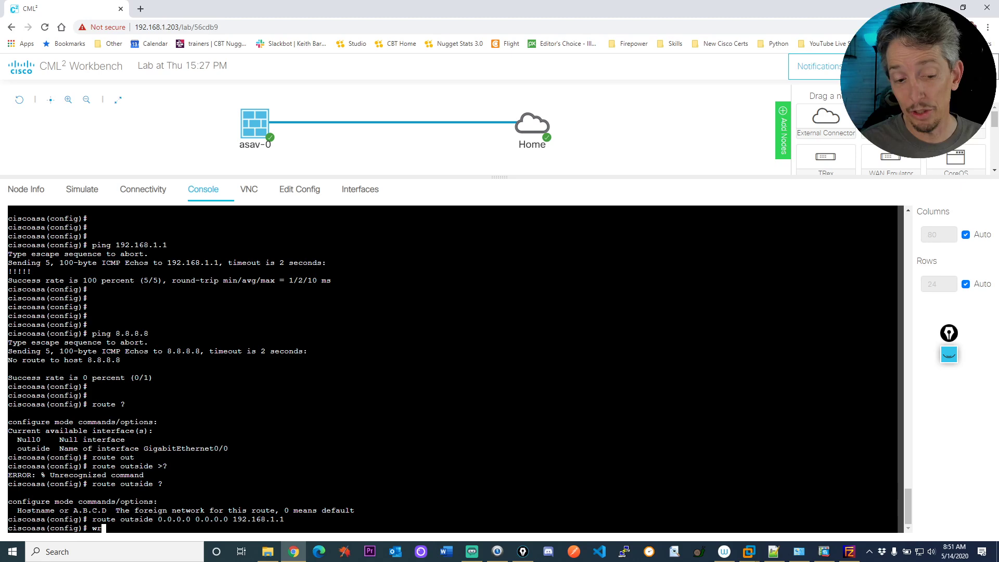
key(Return)
Ping 8.8.8.8 again, then return to ASDM.
text(ping 8.8.8.8)
key(Return)
key(alt+Tab)
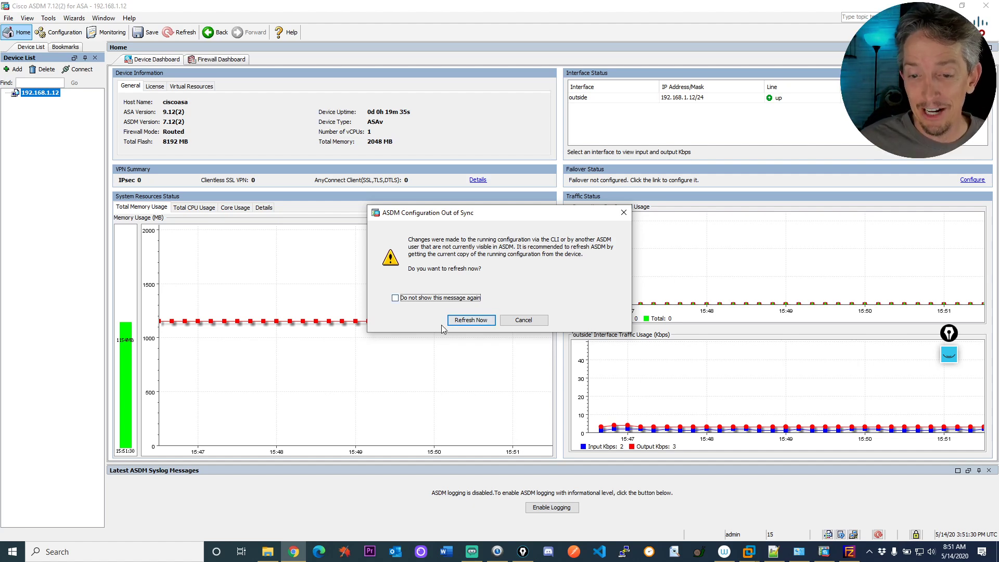
Choose Refresh Now in the Configuration Out of Sync dialog to reload the ASA configuration.
click(475, 320)
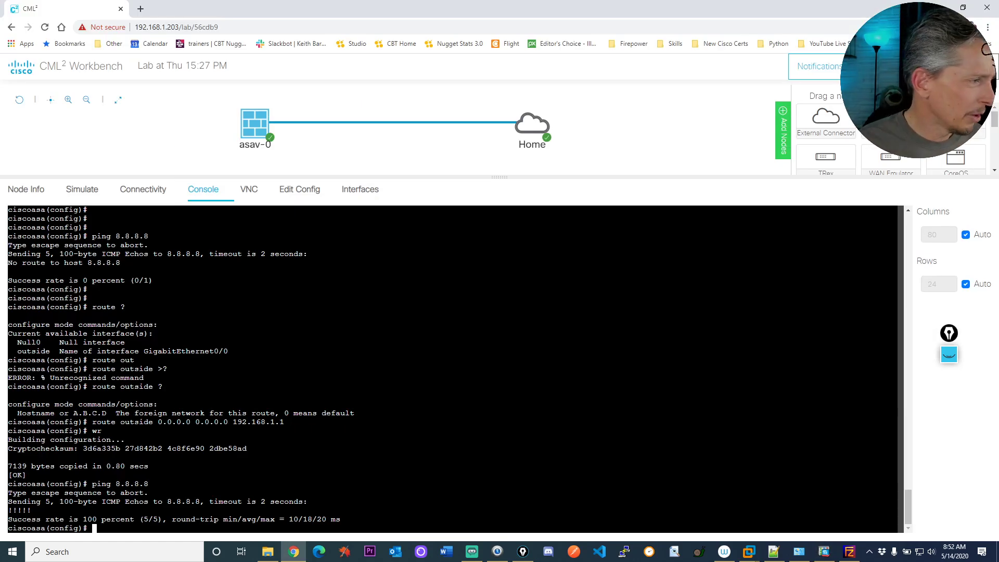
Paste and run the copy from ftp://192.168.1.207 to flash:, accepting the default host and credentials.
key(alt+Tab)
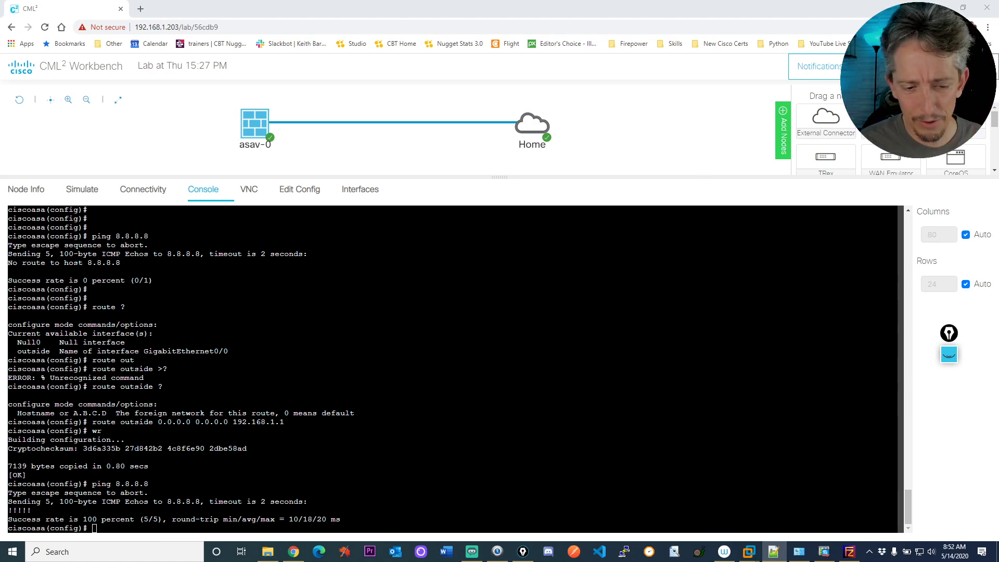
right_click(431, 343)
click(456, 423)
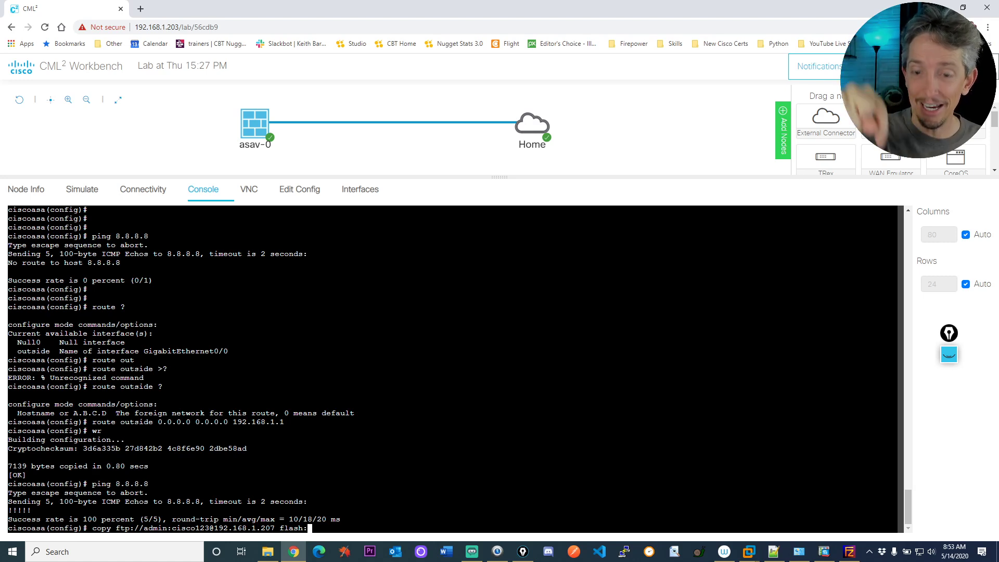
key(Return)
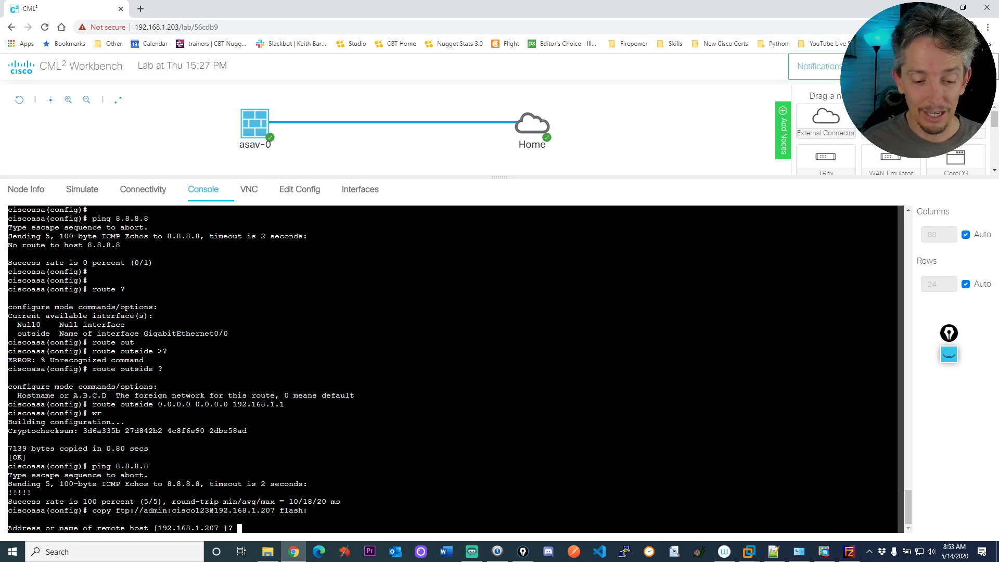
key(Return)
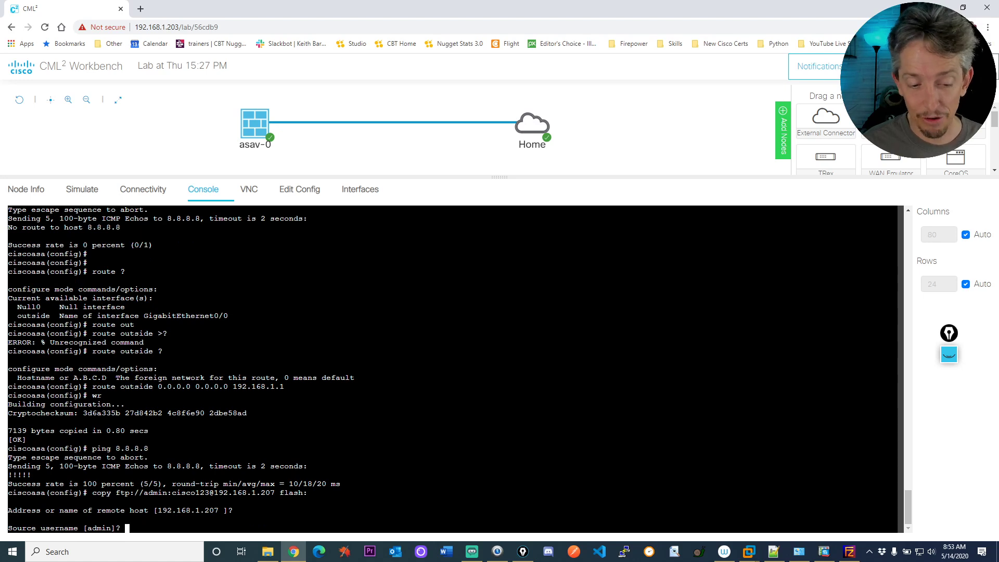
key(Return)
key(Return)
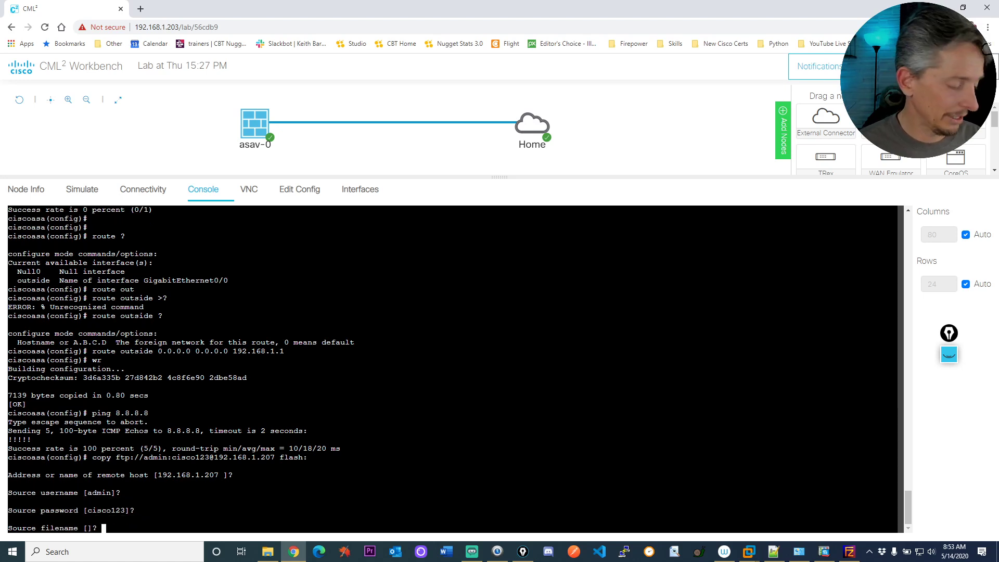
Enter asdm-782.bin as the source file and accept the default destination to transfer it.
text(as)
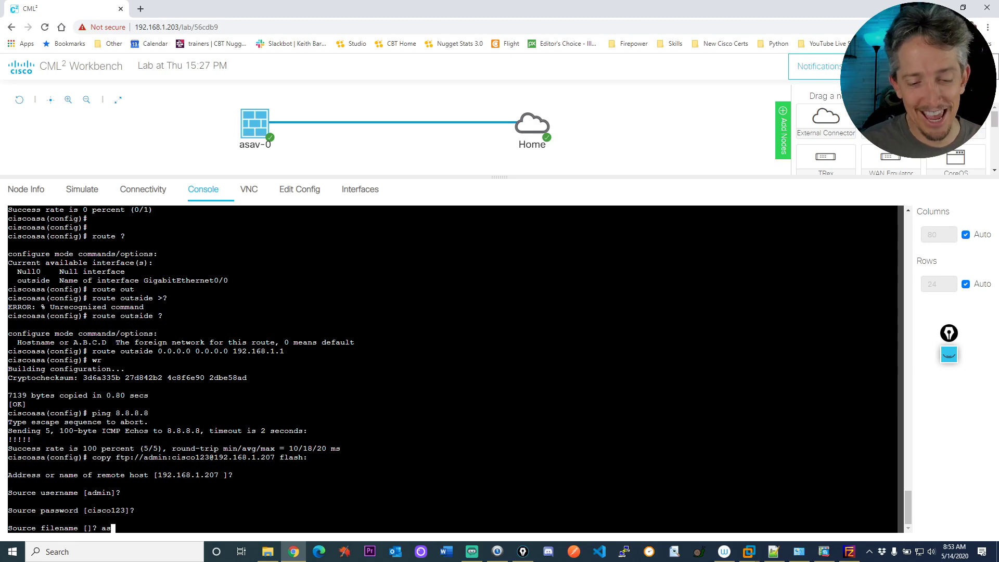
click(267, 551)
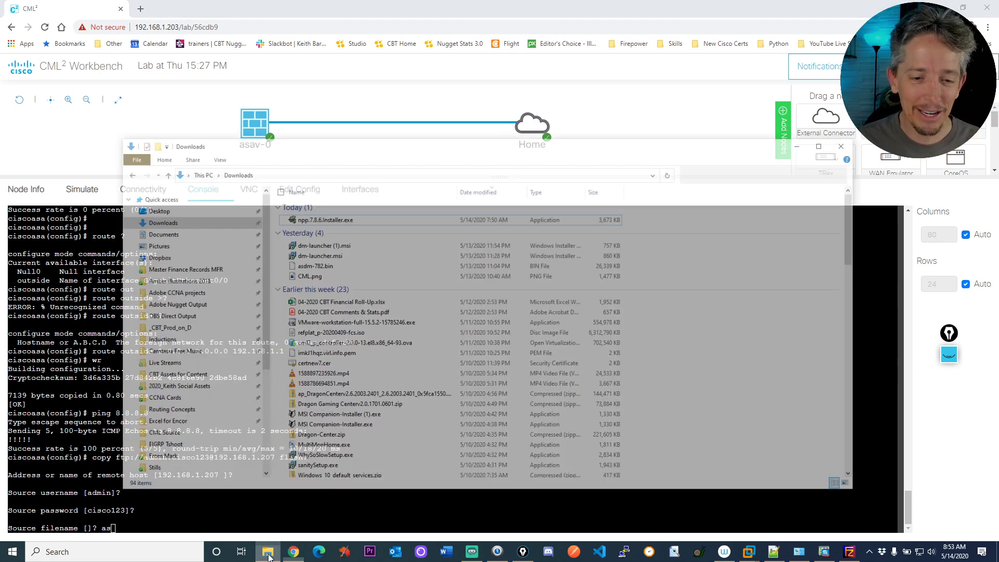
drag(369, 114, 0, 118)
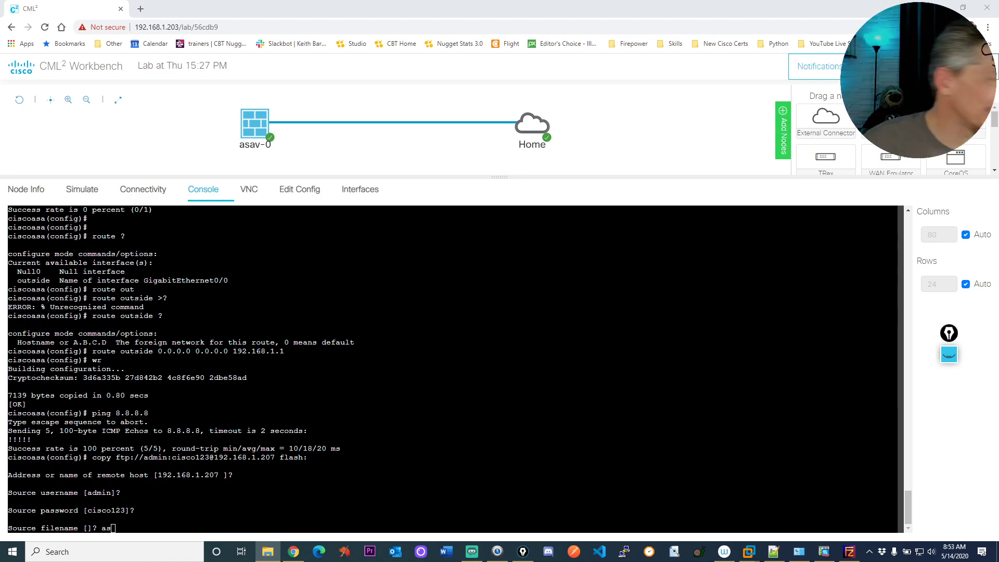
key(alt+Tab)
text(dm-)
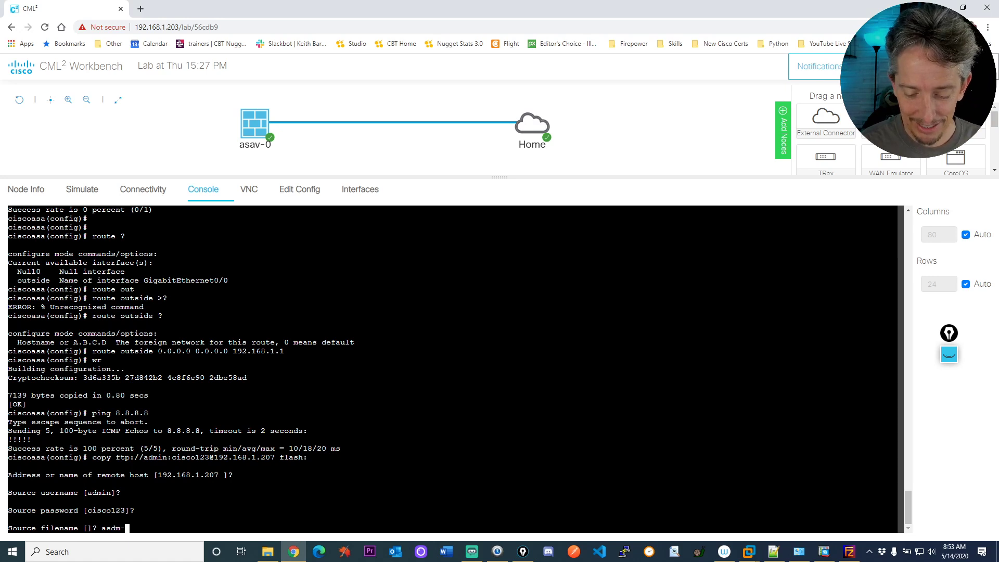
text(782.bin)
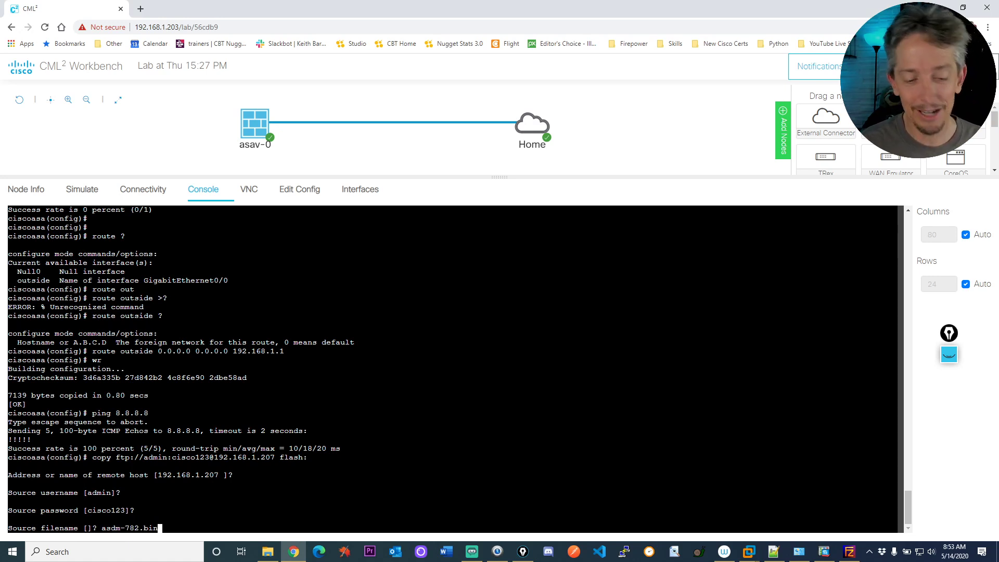
key(Return)
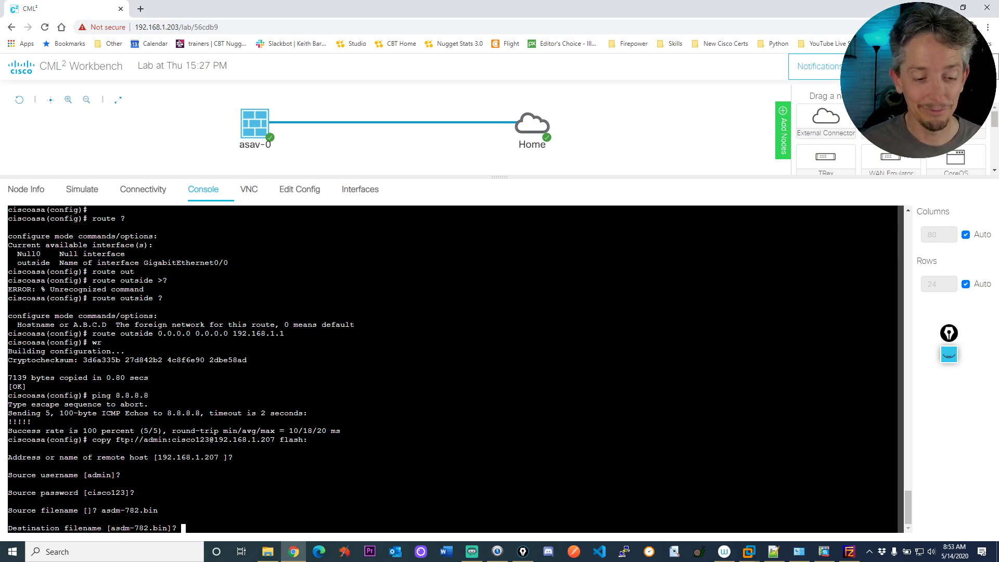
key(Return)
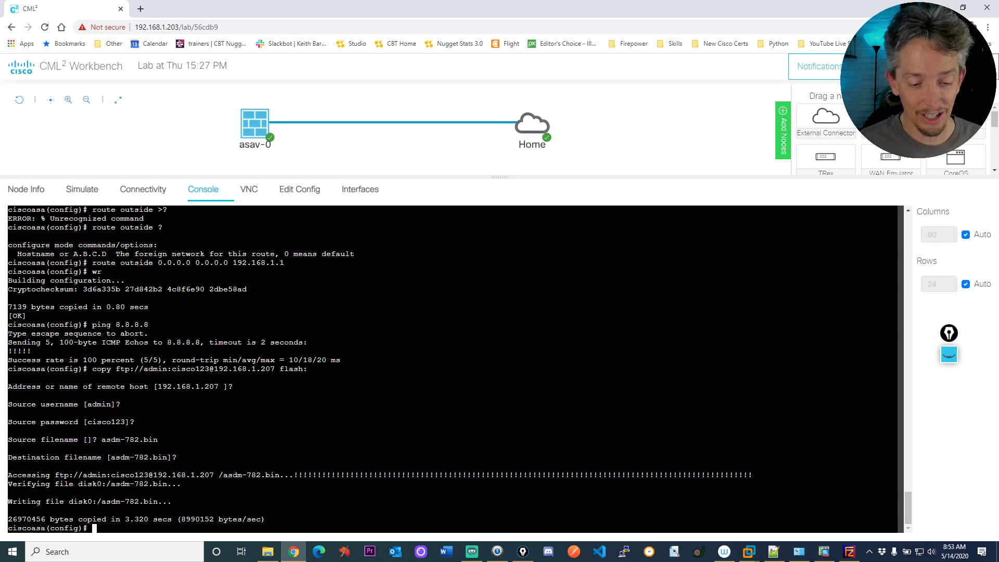
key(Return)
key(Return)
key(Return)
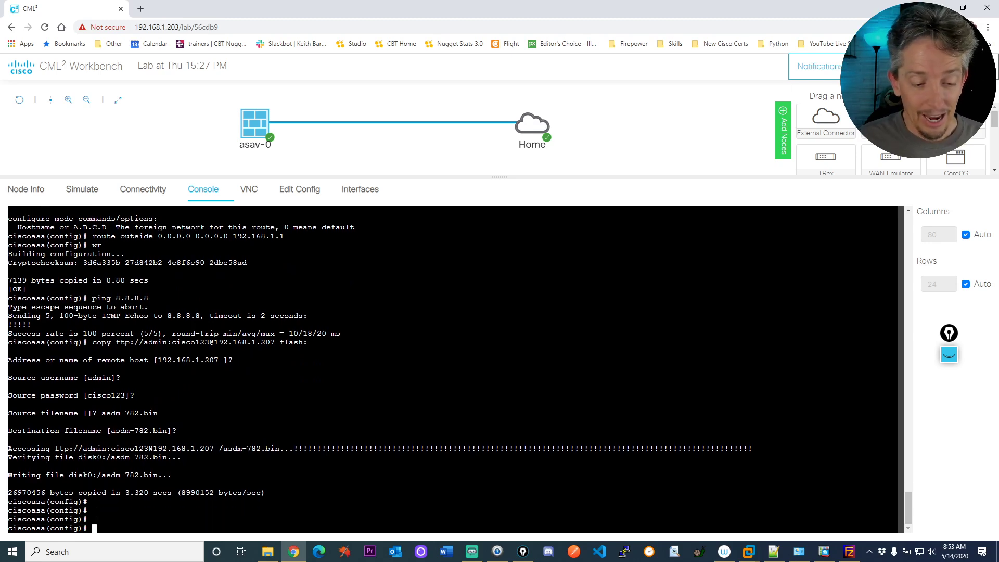
Save the configuration with wr and display the current ASDM image.
text(wr)
key(Return)
key(Return)
key(Return)
text(show asm)
key(Tab)
key(BackSpace)
text(d)
key(Tab)
text(im)
key(Tab)
key(Return)
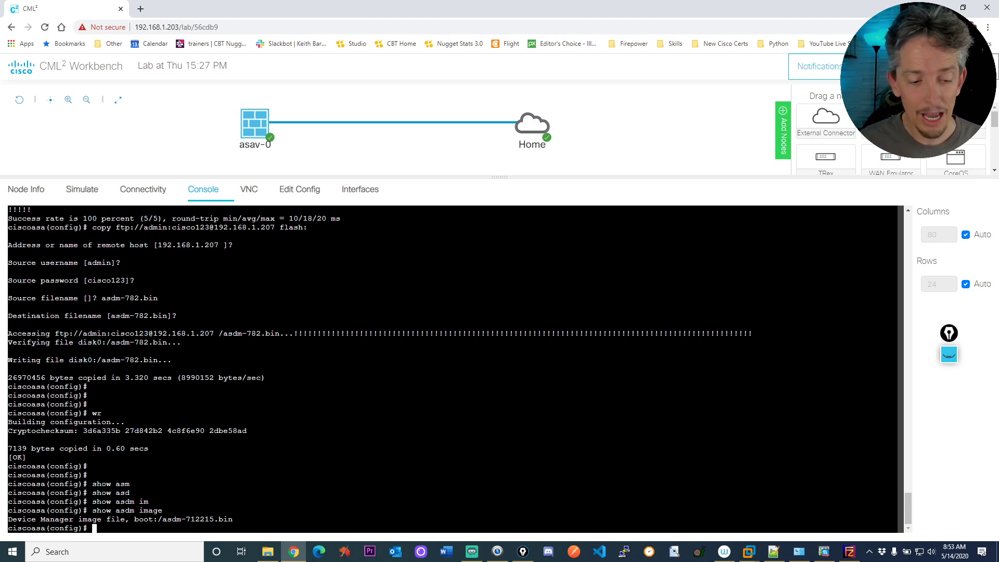
Set the ASDM image to flash:/asdm-782.bin.
text(as)
key(Tab)
text(m)
key(Tab)
key(BackSpace)
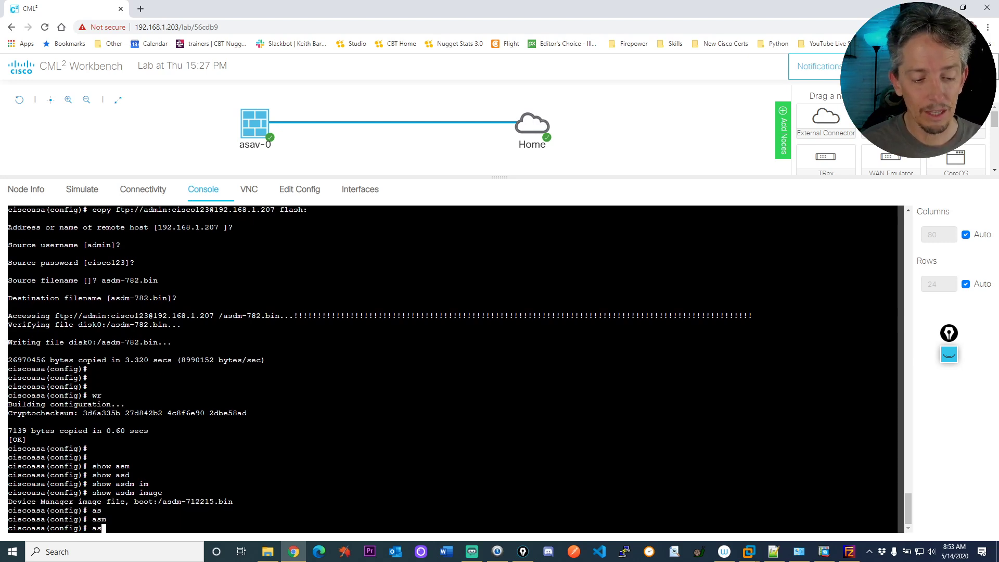
text(d)
key(Tab)
text(im)
key(Tab)
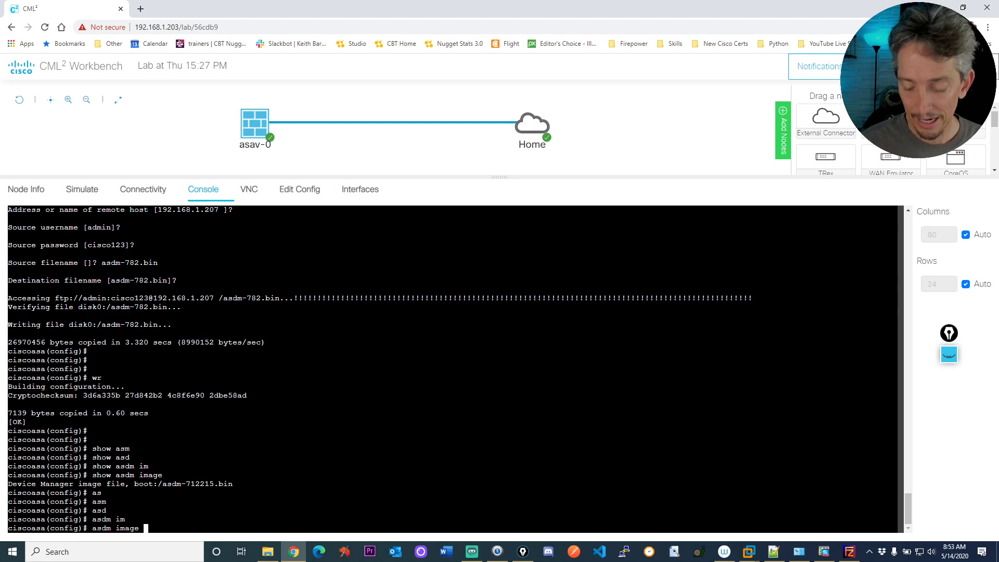
text(?)
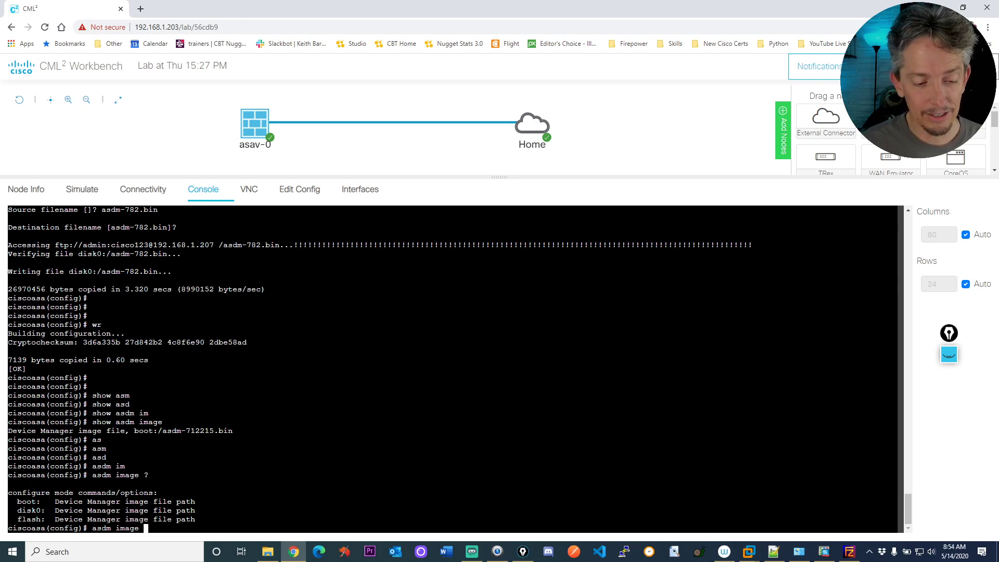
text(fla)
key(Tab)
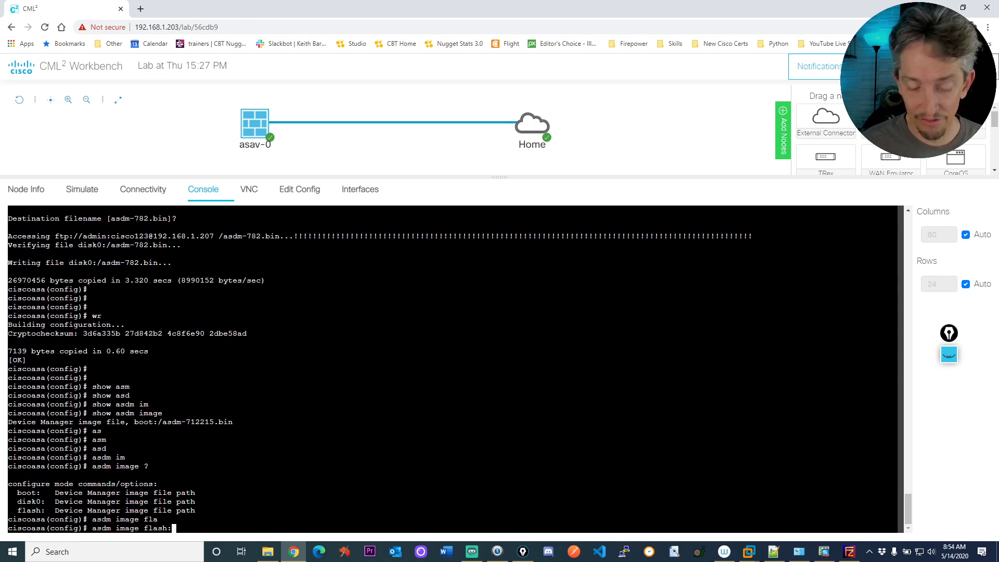
text(?)
text(/as)
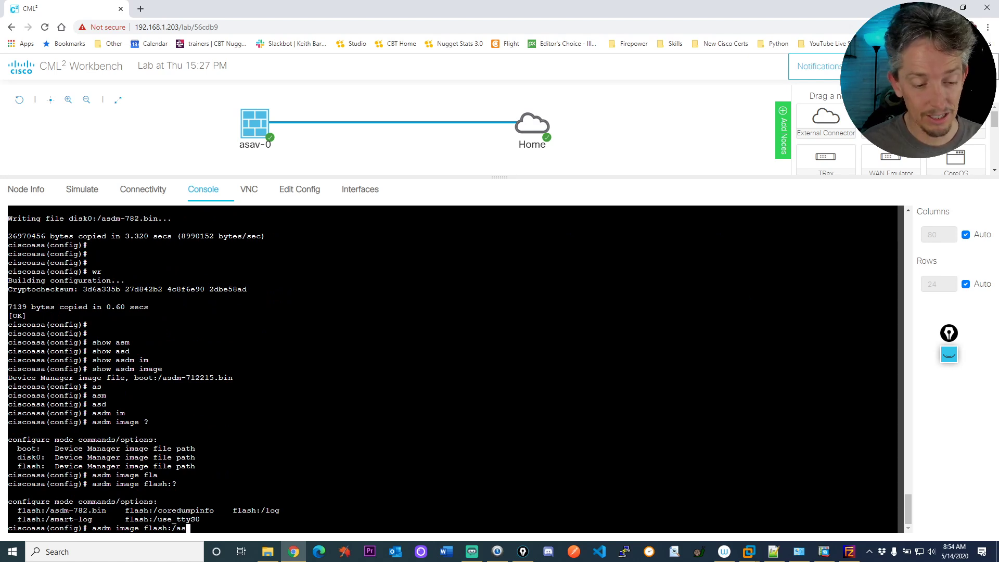
key(Tab)
key(Return)
Run show asdm image to confirm disk0:/asdm-782.bin replaced asdm-712215.bin.
text(sh)
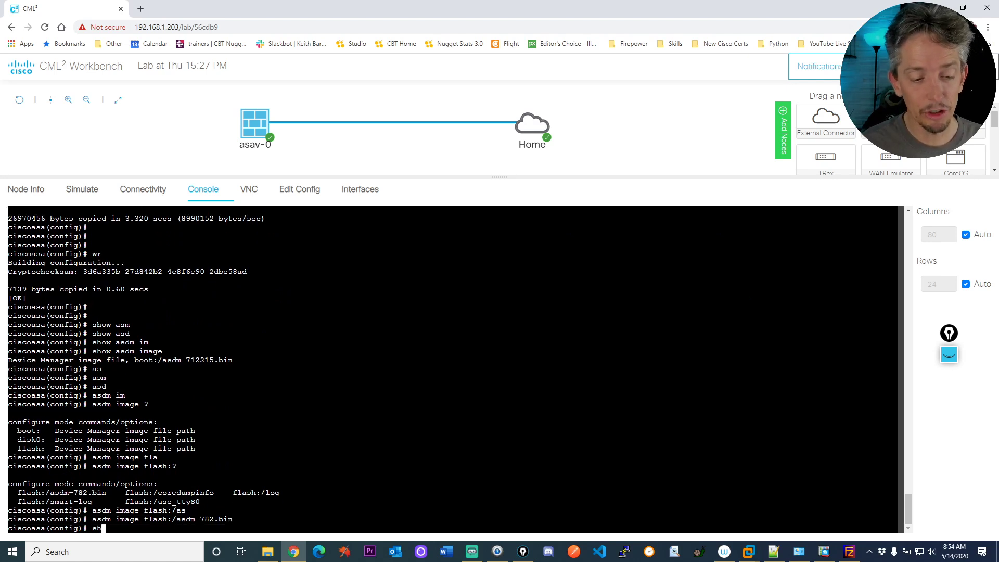
text(ow asdm im)
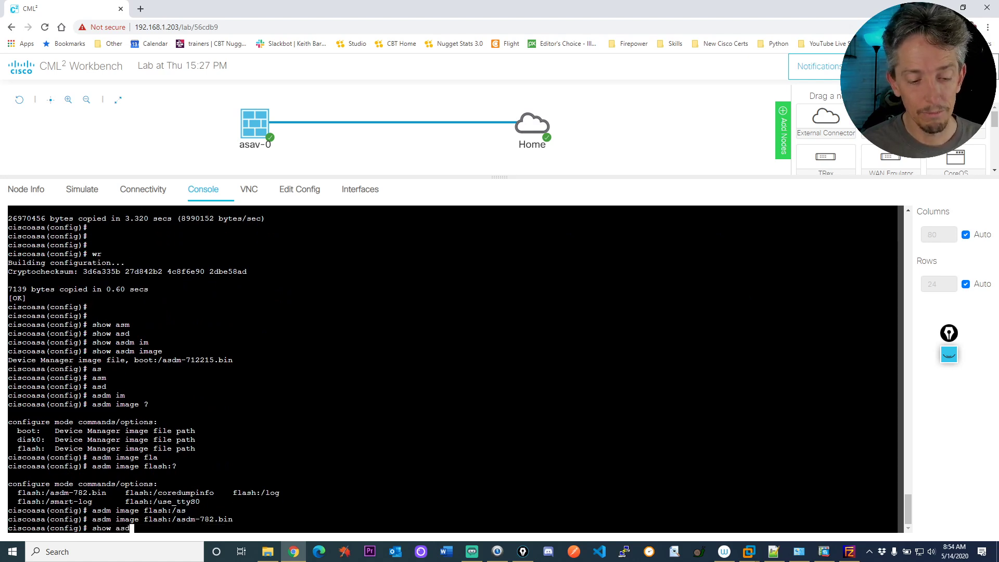
key(Tab)
key(Return)
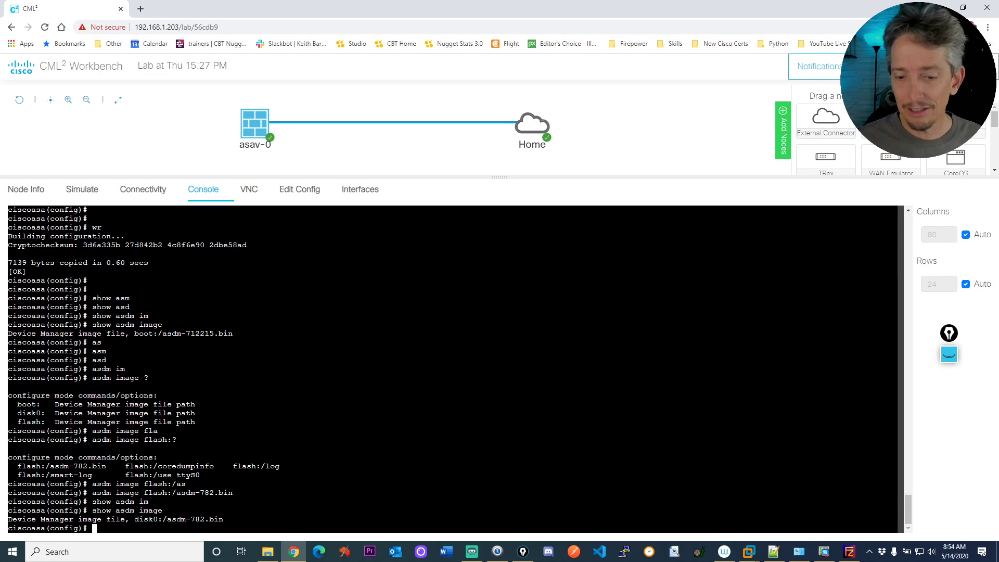
Exit the running ASDM 7.12 session and confirm quitting.
click(826, 555)
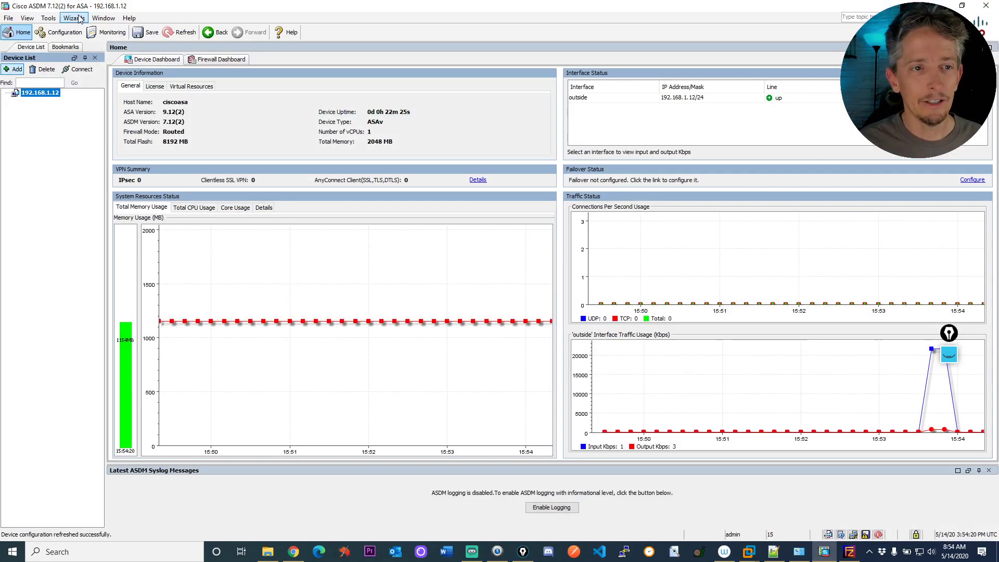
click(8, 18)
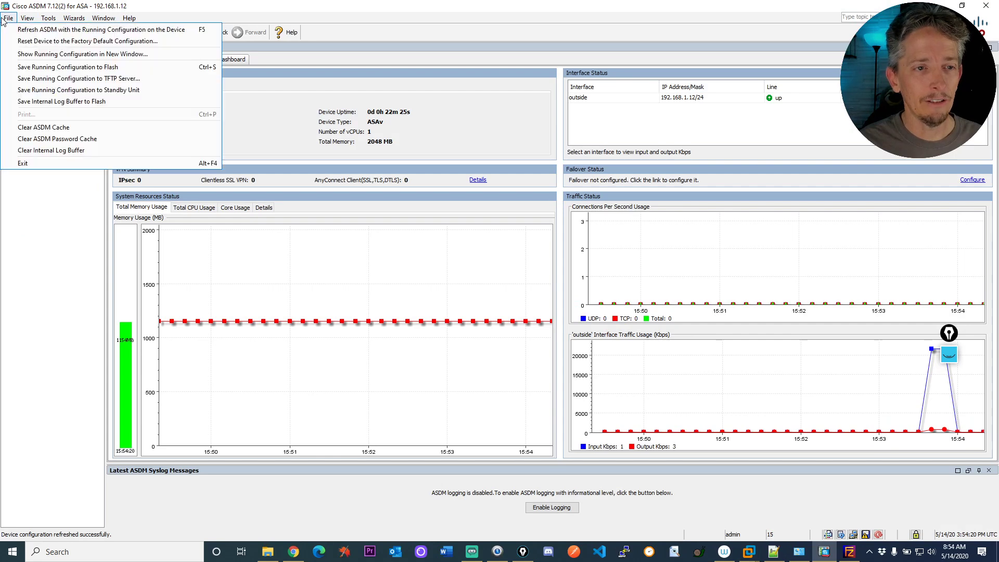
click(46, 164)
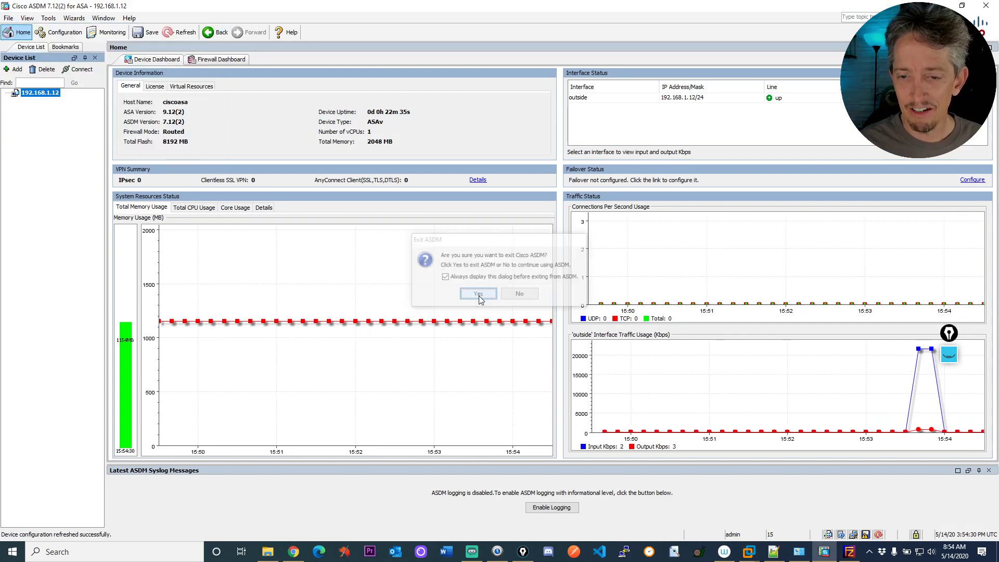
click(478, 294)
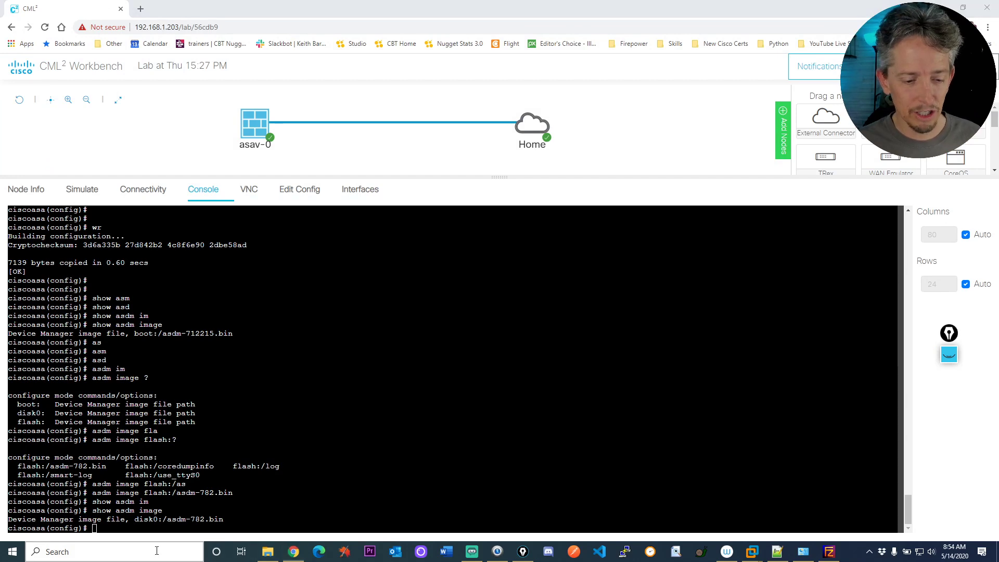
Open Cisco ASDM-IDM Launcher and connect to 192.168.1.12 with the admin username and password.
click(156, 550)
text(asdm)
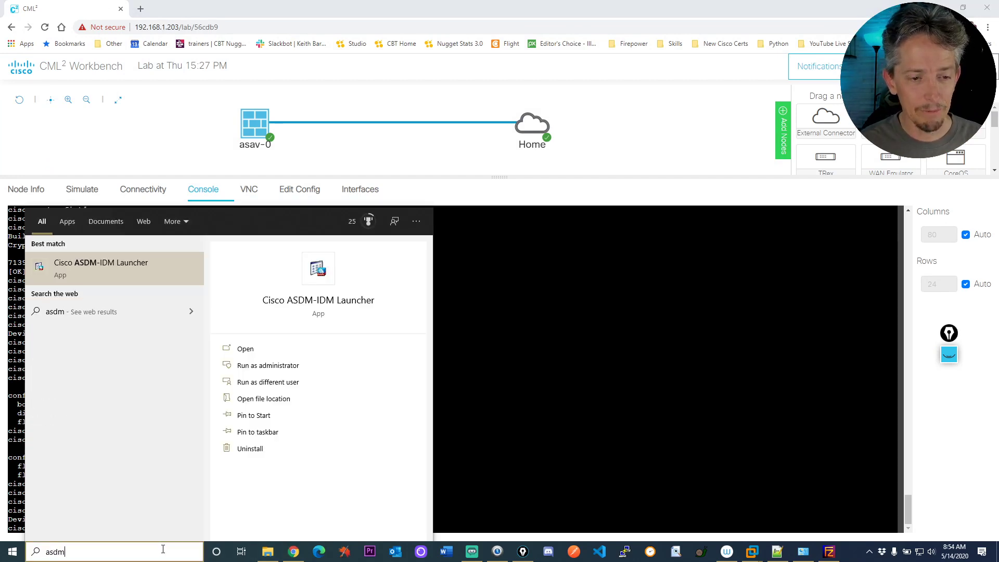
click(104, 264)
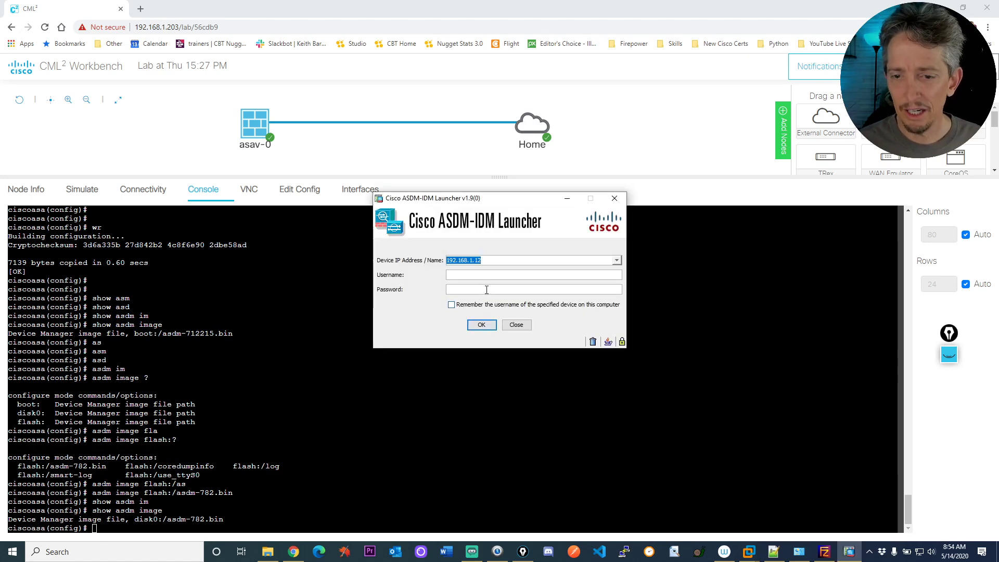
click(475, 274)
text(admin)
key(Tab)
text(cisco123)
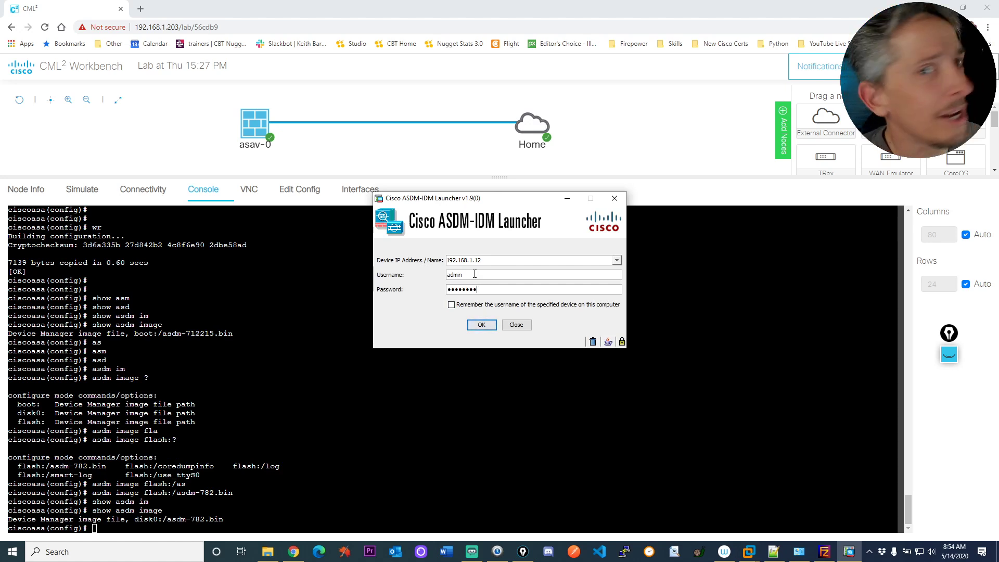
click(481, 324)
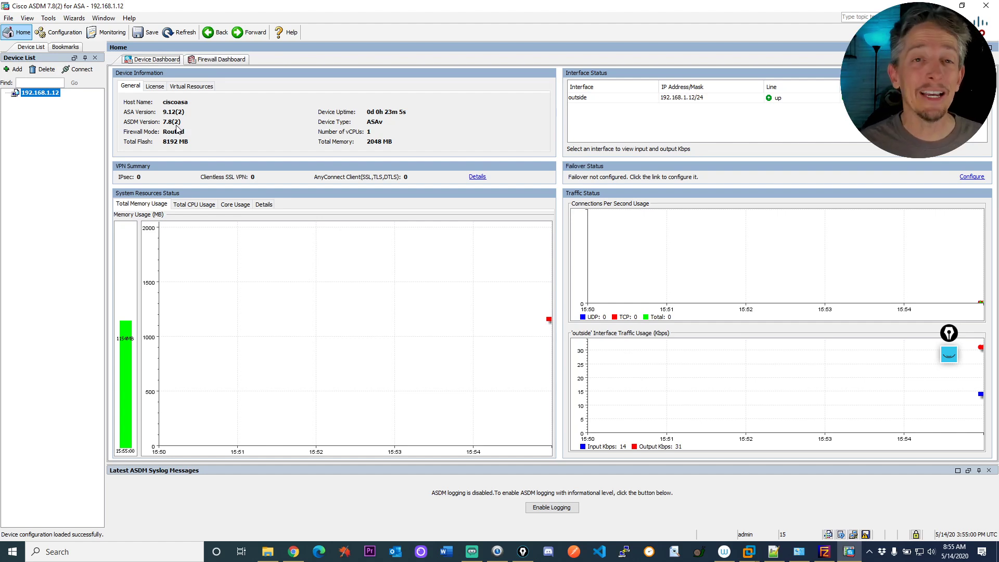
Switch ASDM 7.8(2) from the Home dashboard to the Configuration view.
click(59, 32)
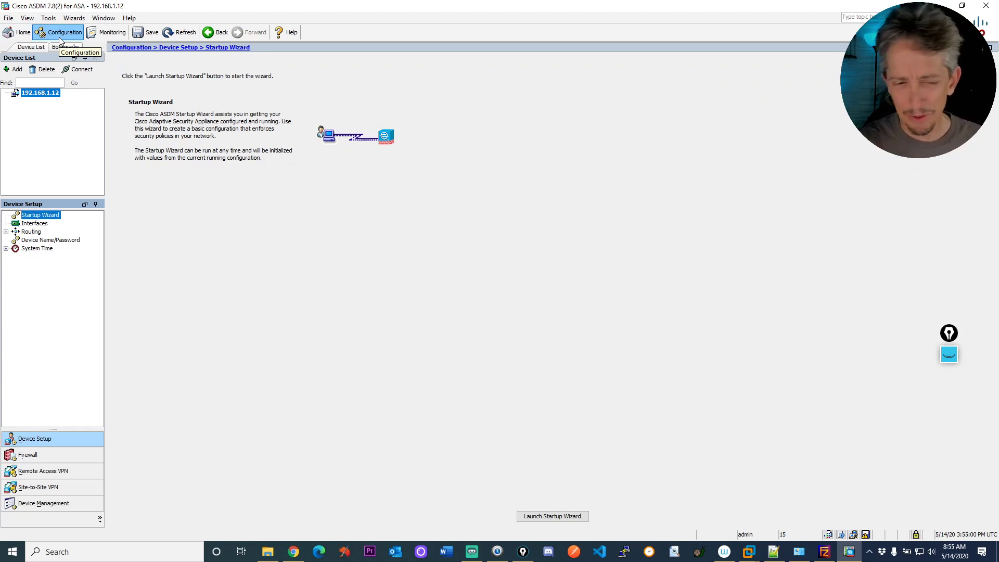